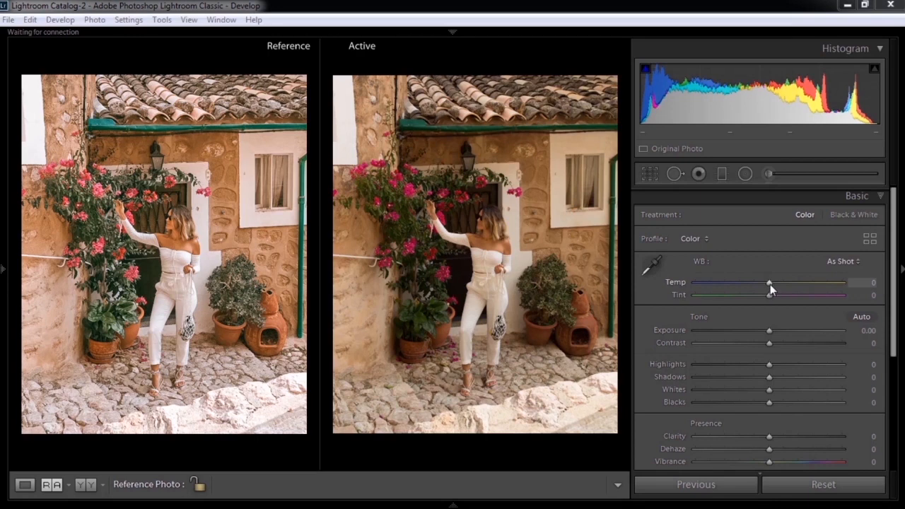
Step: Set the active photo's white balance to Temp -4 and Tint -2
mouse_move(770, 284)
mouse_down()
mouse_move(761, 284)
mouse_move(768, 290)
mouse_up()
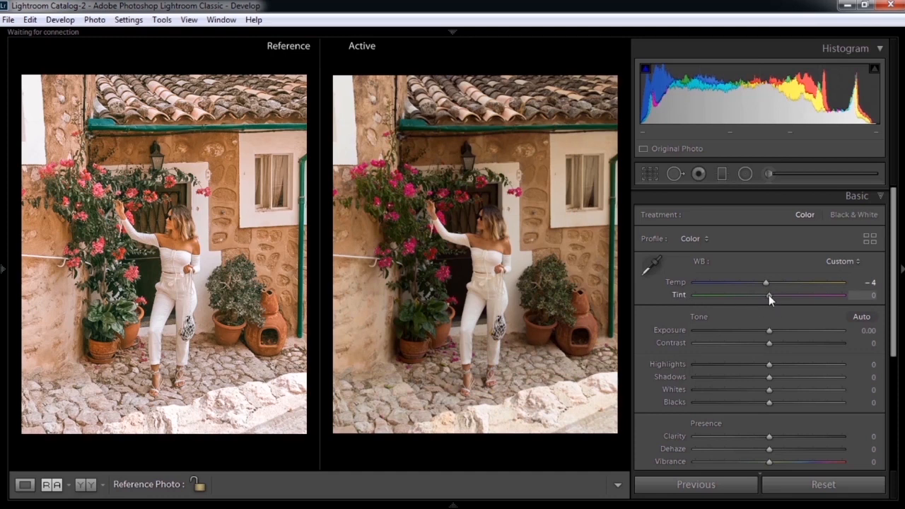
drag(768, 295, 767, 296)
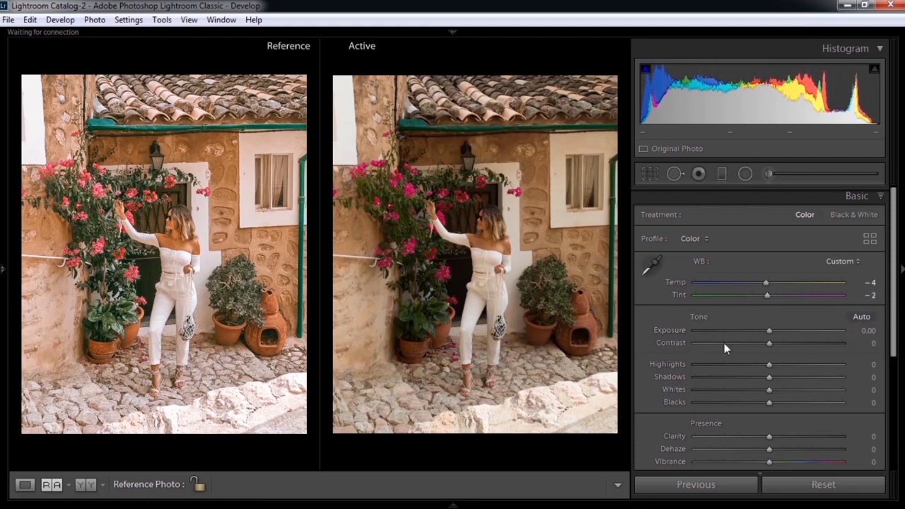
Step: Set the active photo's exposure to +0.55 and its contrast to +10
drag(769, 331, 777, 332)
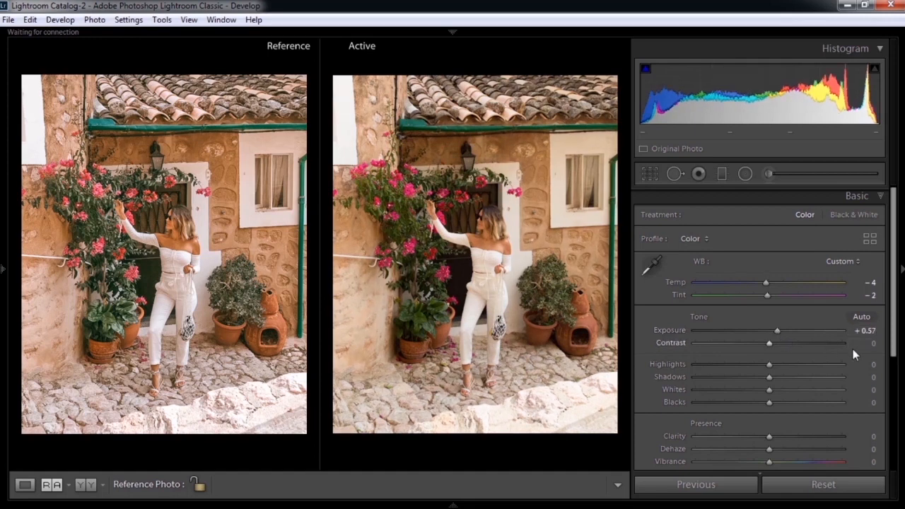
click(875, 331)
click(876, 331)
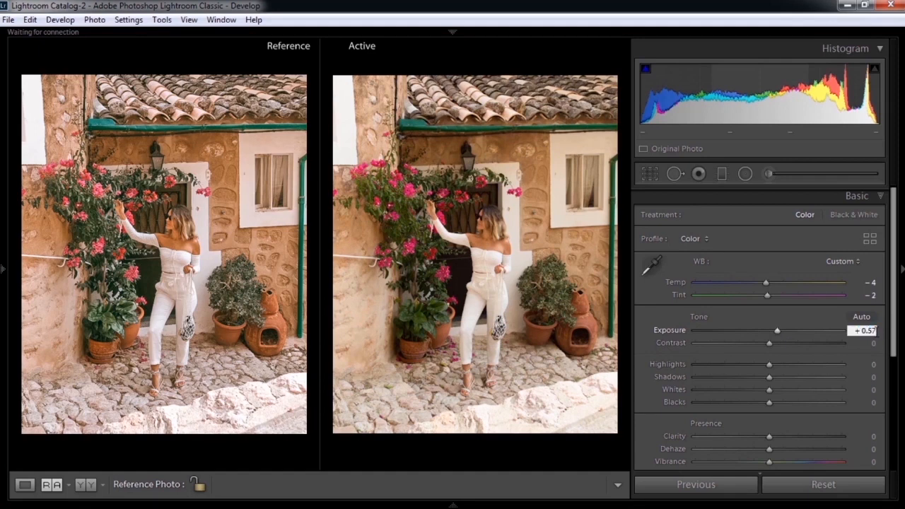
key(BackSpace)
text(5)
key(Return)
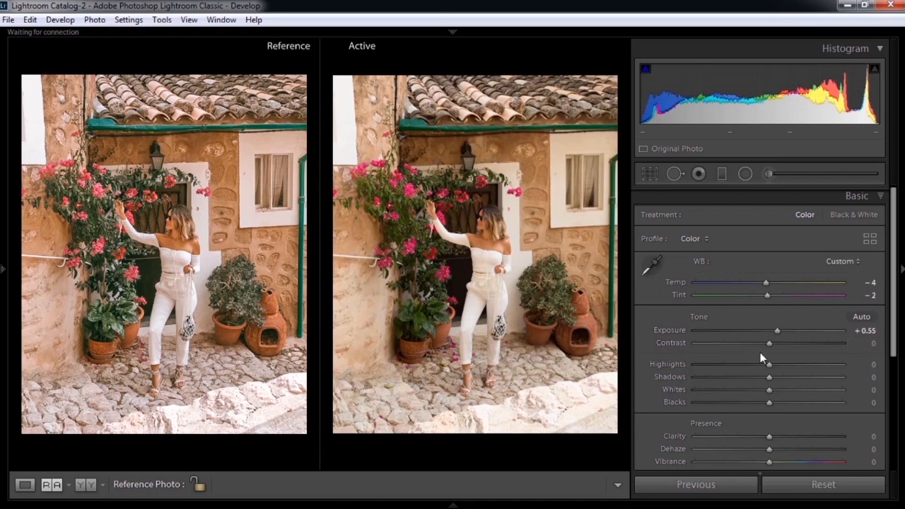
drag(769, 344, 777, 345)
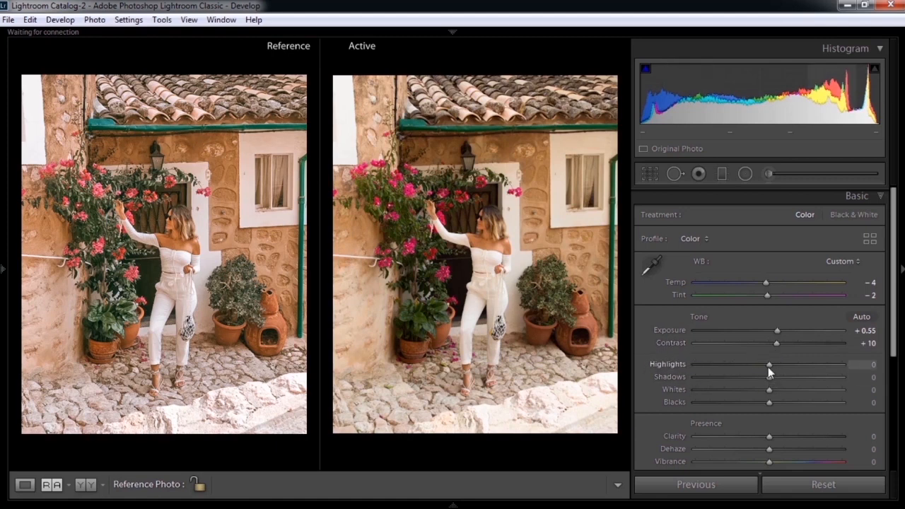
Step: Adjust the basic tonal range to Highlights -81, Shadows +85, Whites +44 and Blacks +40
drag(766, 367, 707, 365)
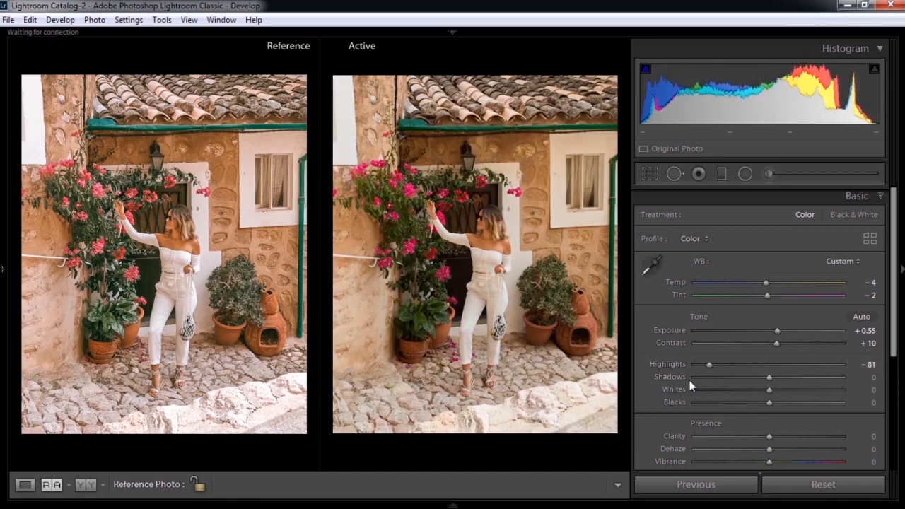
drag(769, 377, 829, 379)
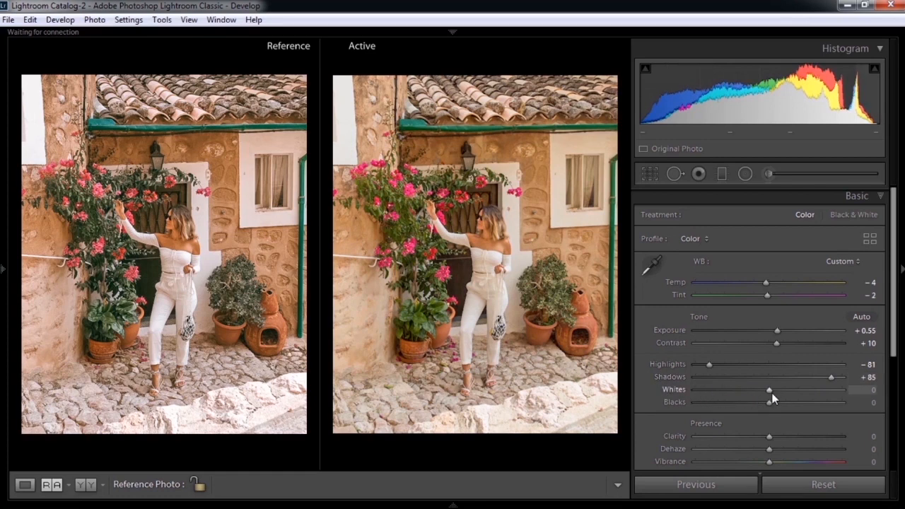
drag(770, 392, 802, 397)
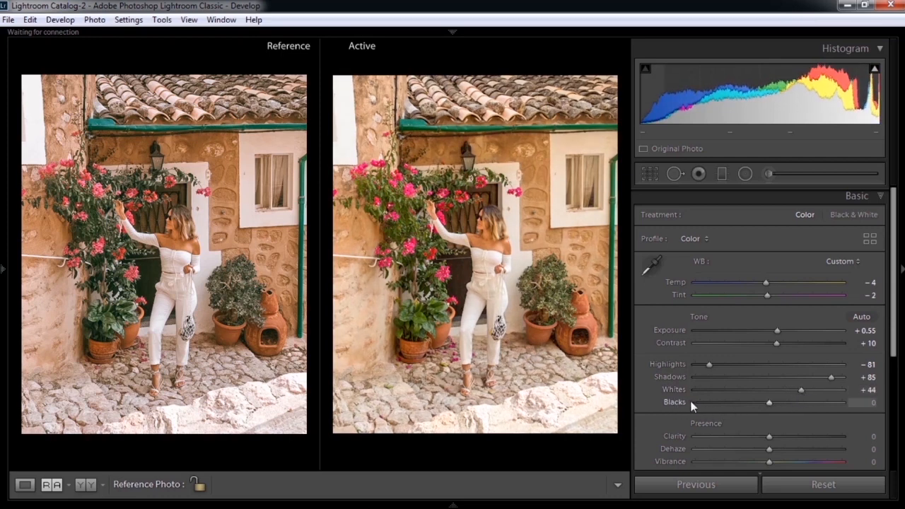
drag(770, 403, 799, 404)
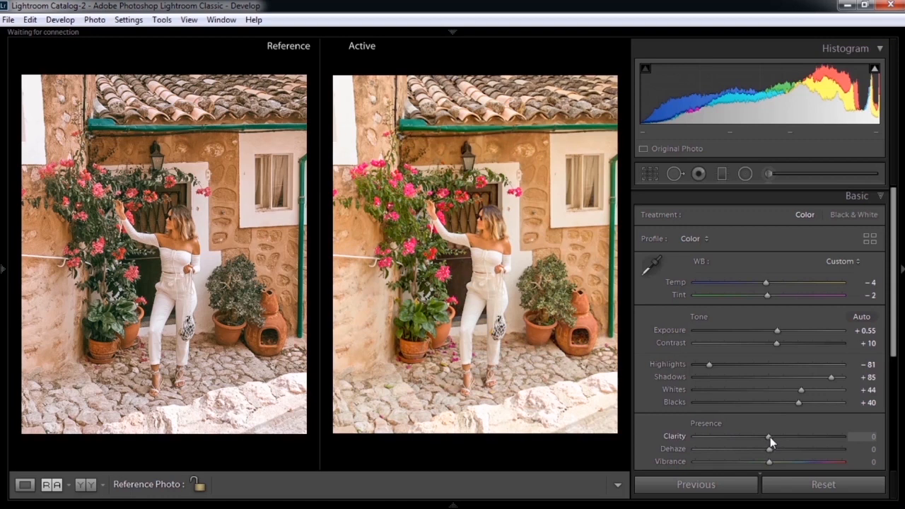
Step: Set the photo's clarity to +1 and its vibrance to -5
drag(770, 437, 770, 437)
drag(893, 339, 892, 364)
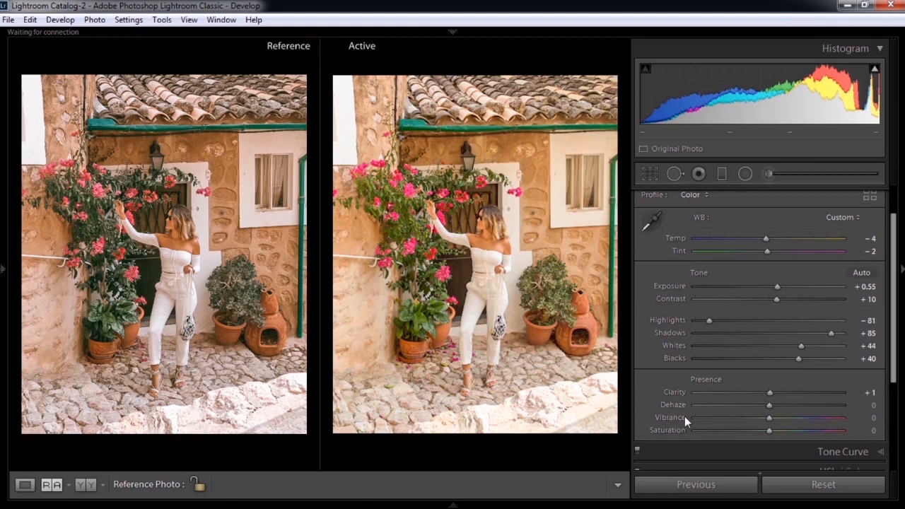
drag(772, 417, 766, 420)
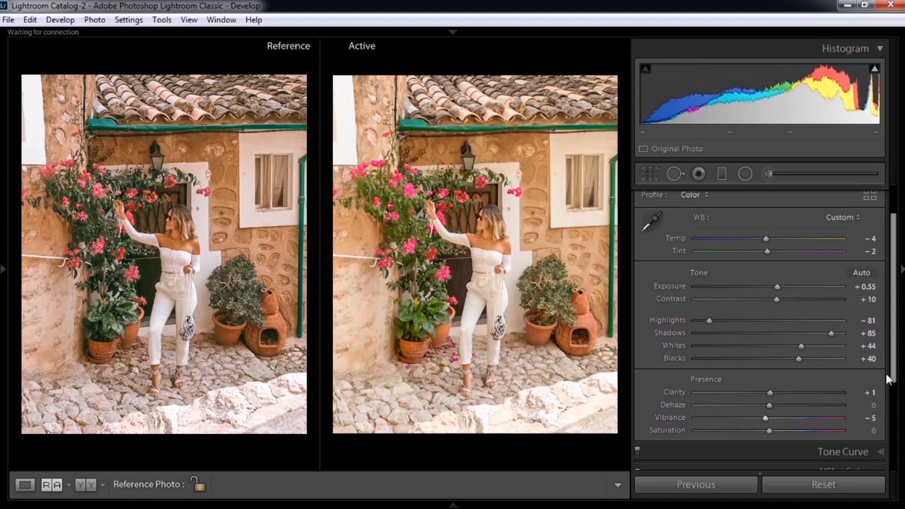
Step: Apply the saved point curve "Curve VanillaAttack" to the photo's tone curve
scroll(804, 354, down, 3)
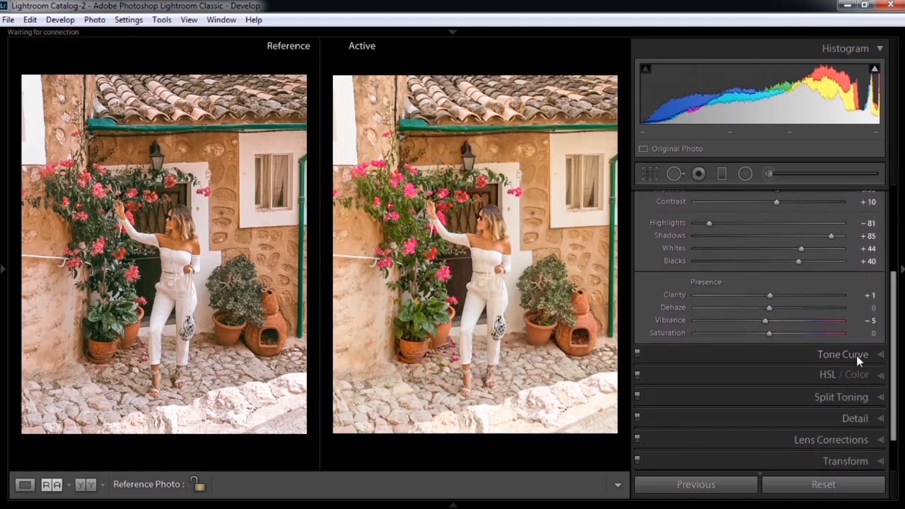
click(872, 356)
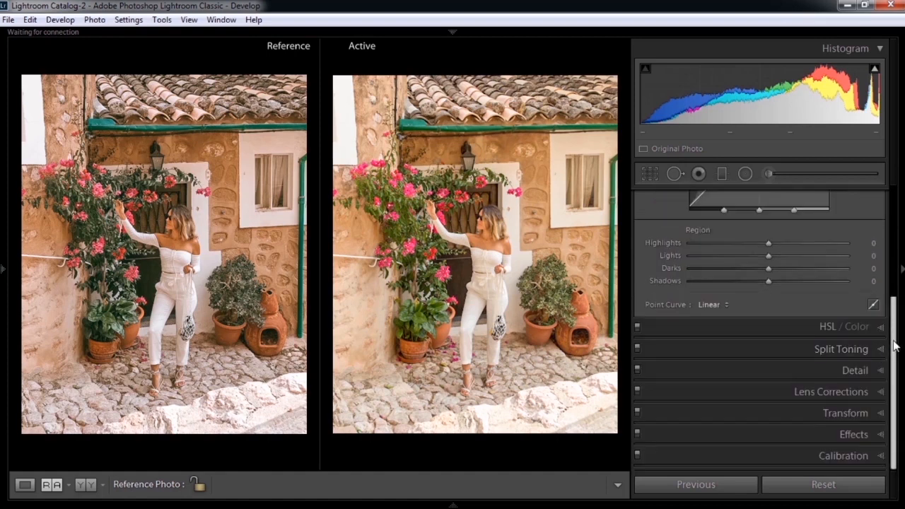
scroll(894, 316, up, 1)
scroll(895, 316, up, 2)
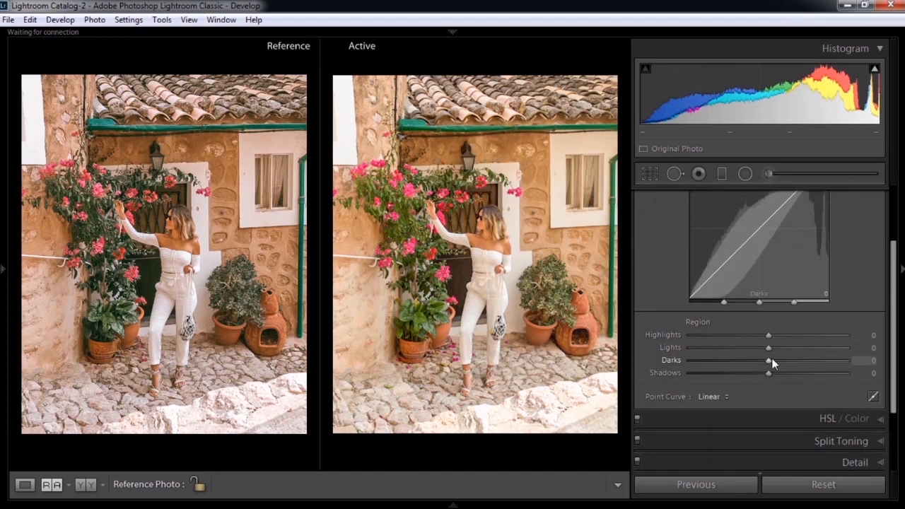
click(723, 396)
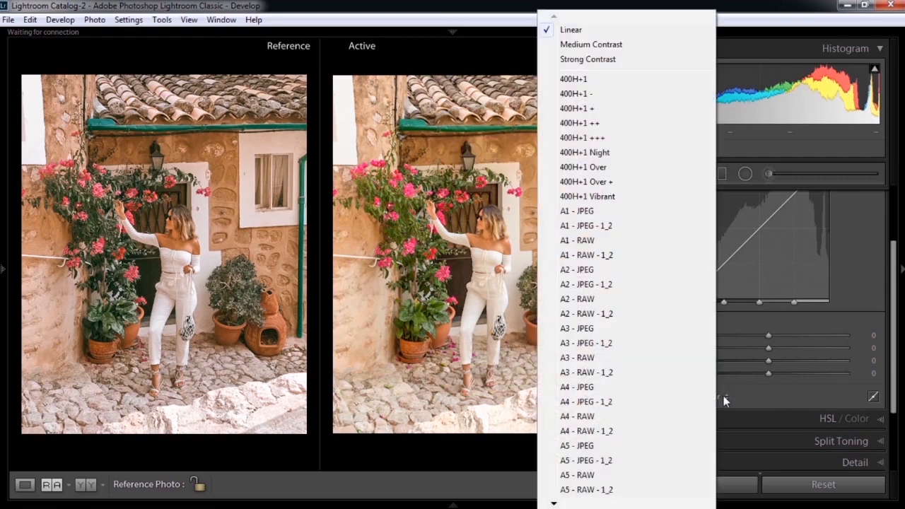
mouse_move(554, 503)
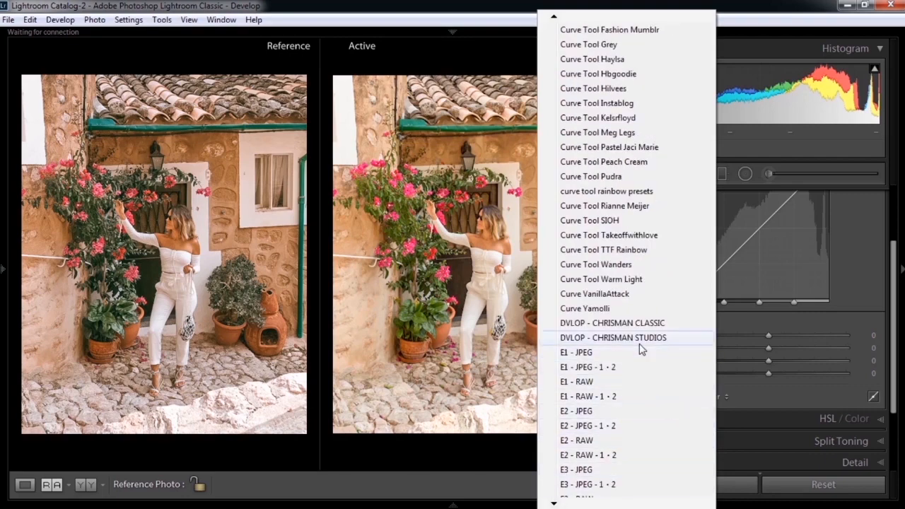
click(613, 302)
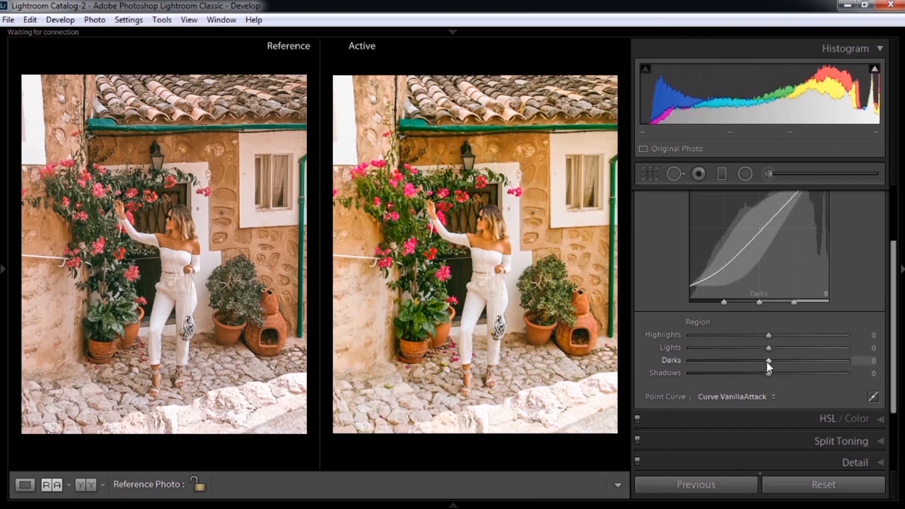
Step: Lift the tone curve's dark regions with Darks at +7 and Shadows at +15
drag(769, 362, 773, 362)
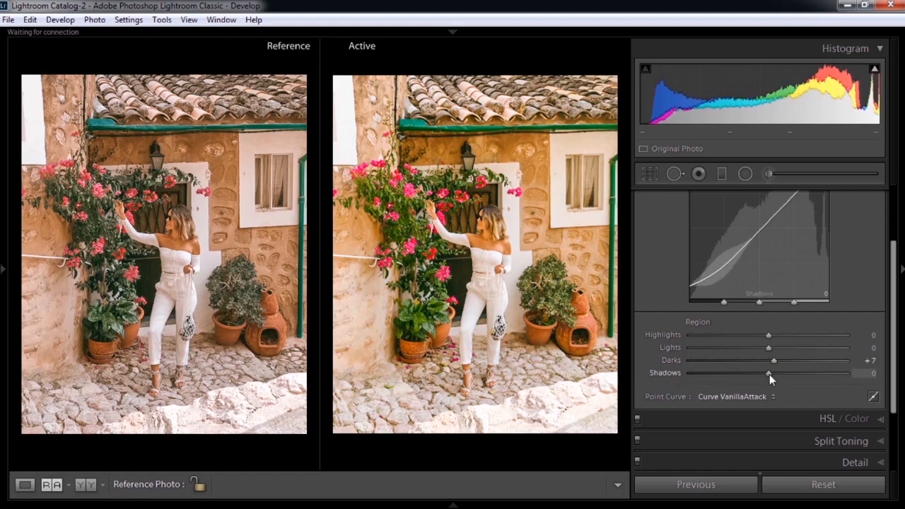
drag(773, 374, 779, 374)
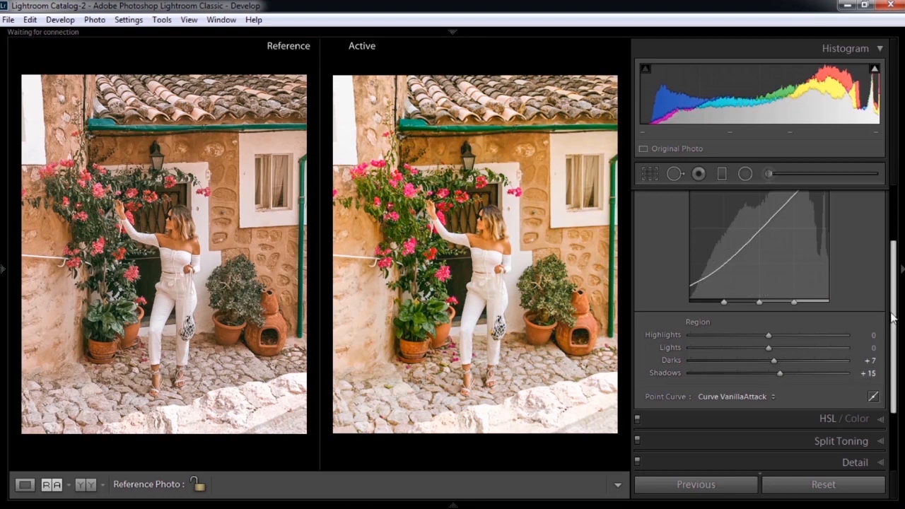
Step: Shift the HSL hues to Red -91, Orange -12, Green +44, Aqua -5 and Magenta +25
drag(900, 275, 899, 332)
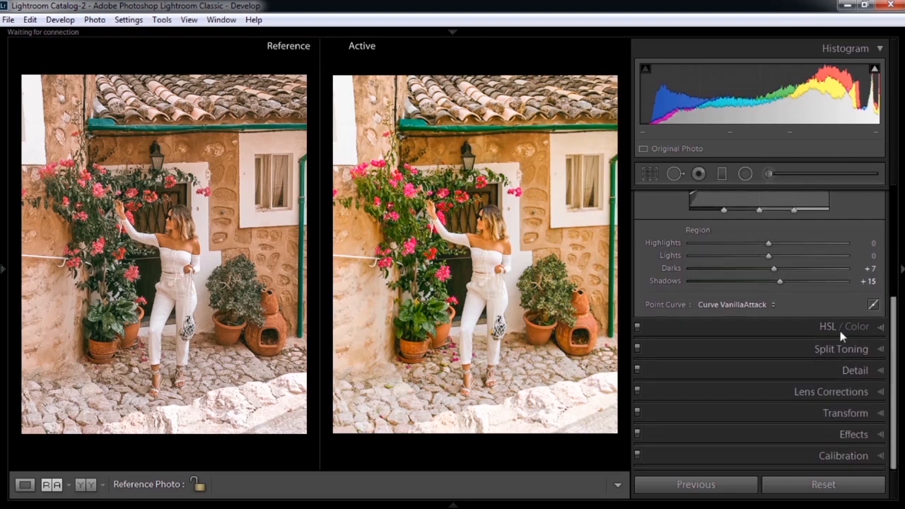
click(882, 333)
drag(892, 333, 895, 261)
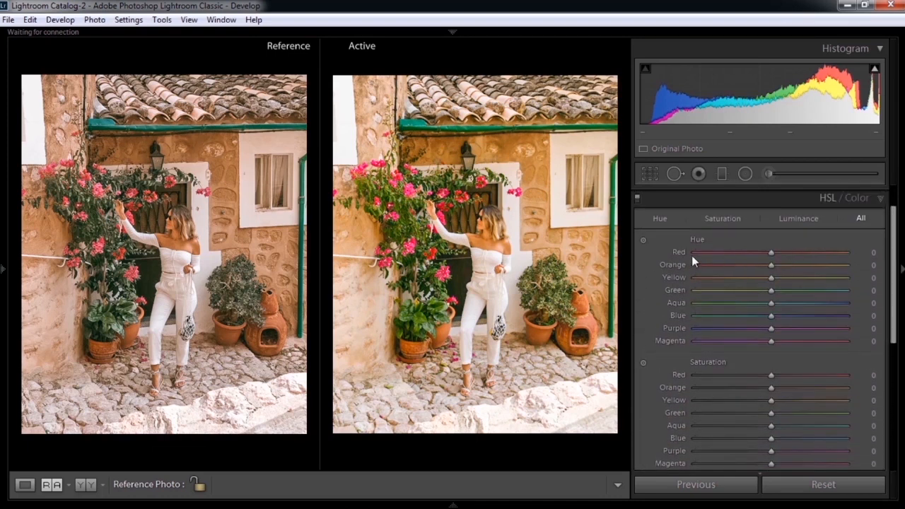
click(758, 252)
drag(746, 253, 700, 254)
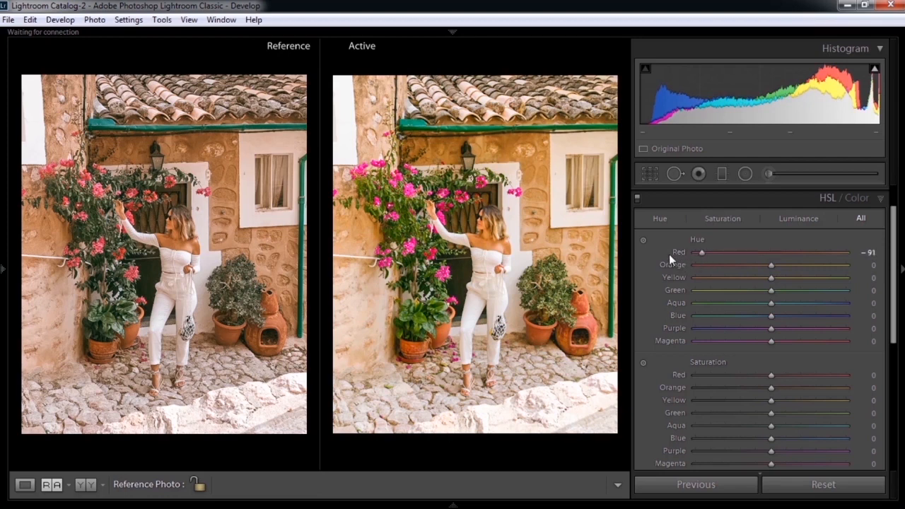
mouse_move(771, 266)
mouse_down()
mouse_move(761, 267)
mouse_move(783, 267)
mouse_move(755, 267)
mouse_move(765, 265)
mouse_up()
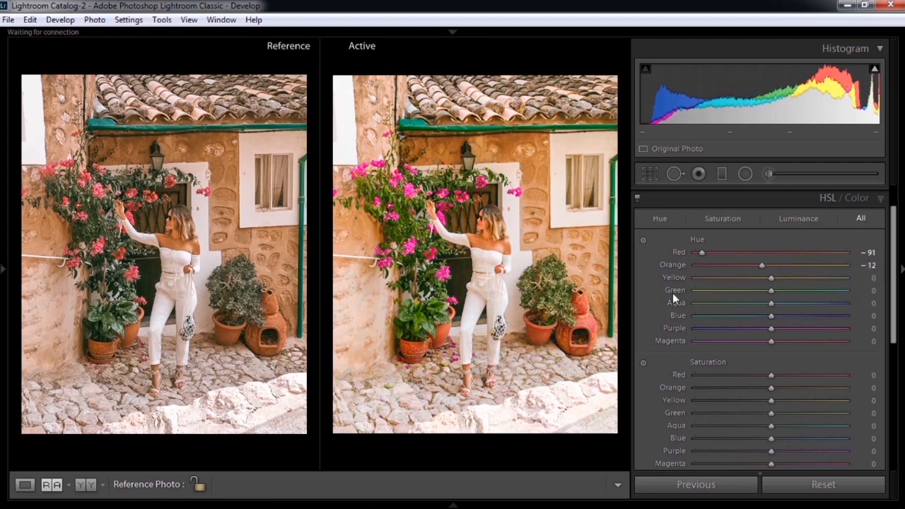
drag(770, 290, 805, 292)
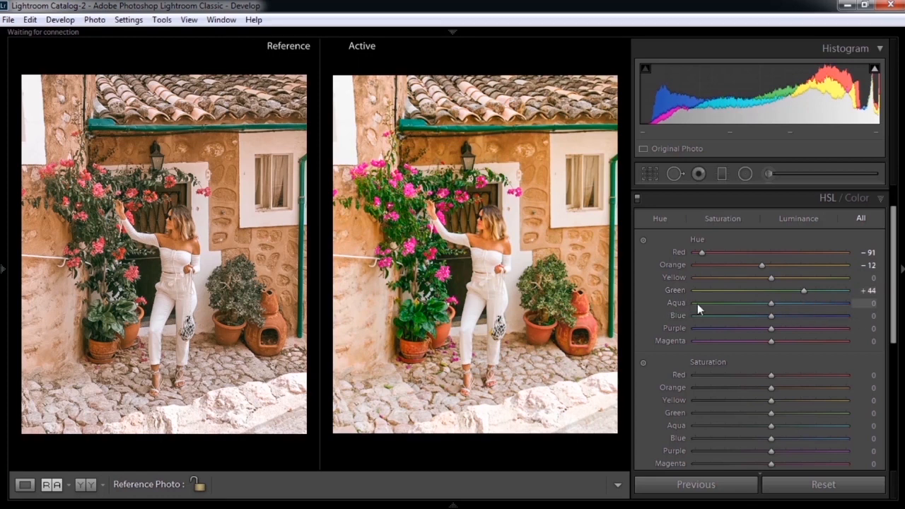
drag(773, 308, 771, 307)
drag(771, 341, 789, 342)
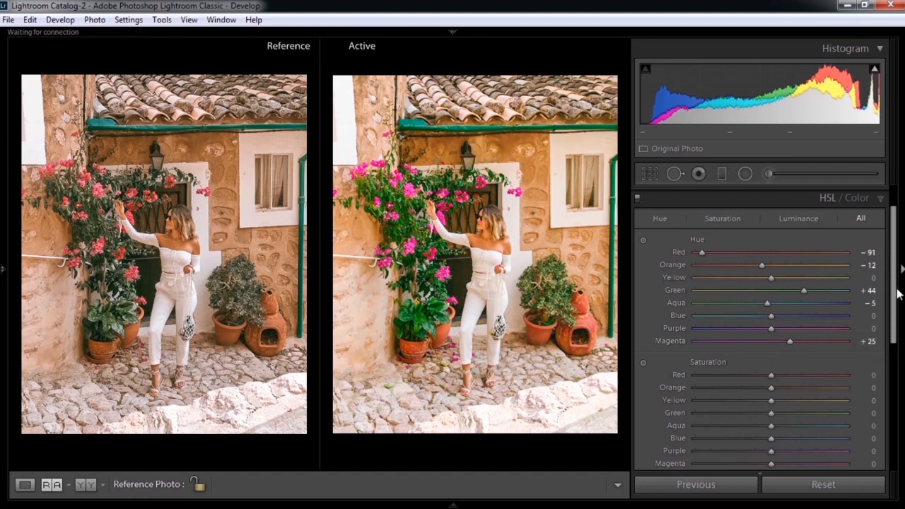
Step: Reduce the HSL saturation of the warm colors to Red -45, Orange -35 and Yellow -67
scroll(896, 293, down, 3)
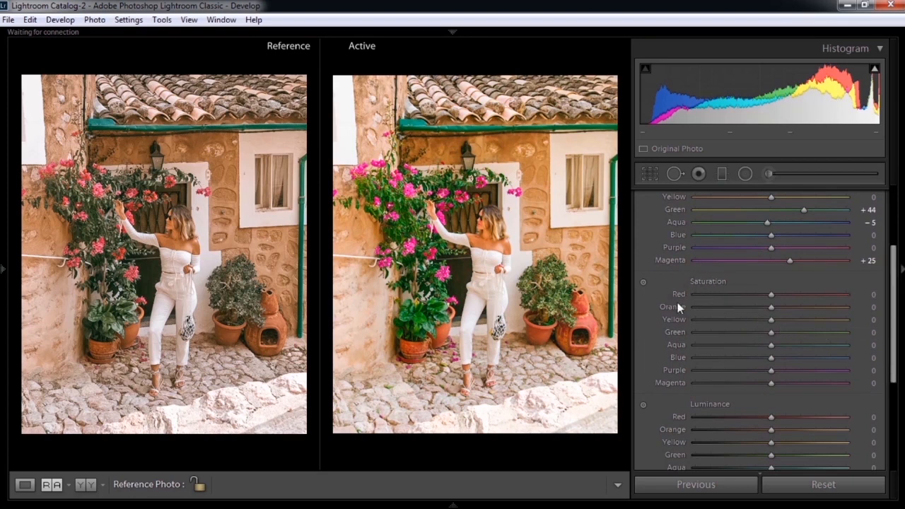
drag(776, 298, 736, 295)
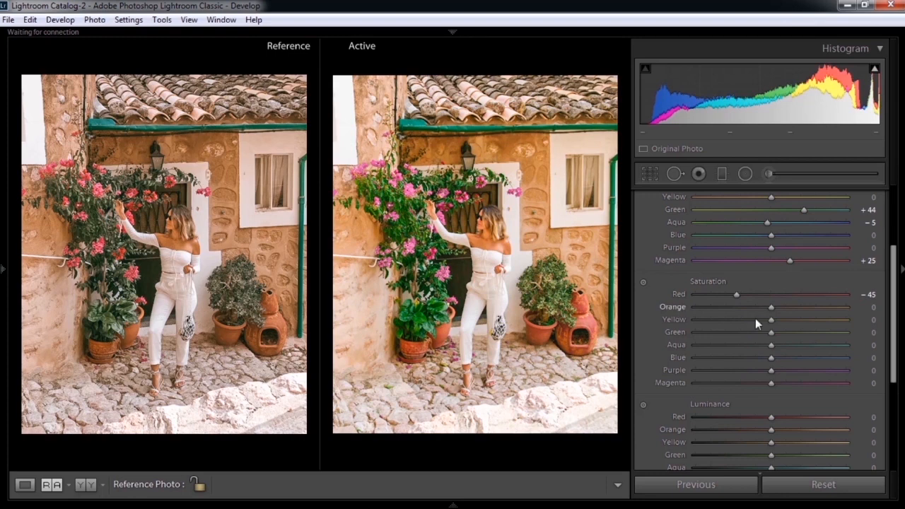
drag(771, 309, 743, 309)
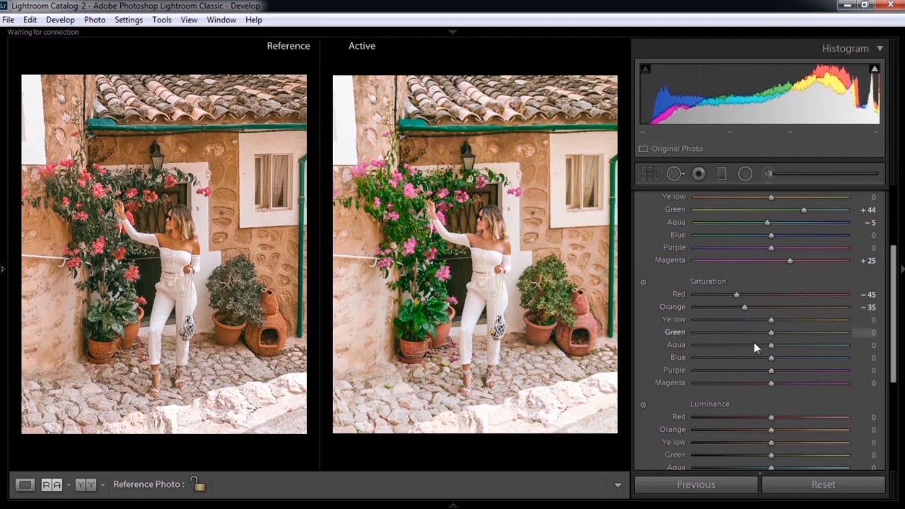
drag(774, 321, 721, 321)
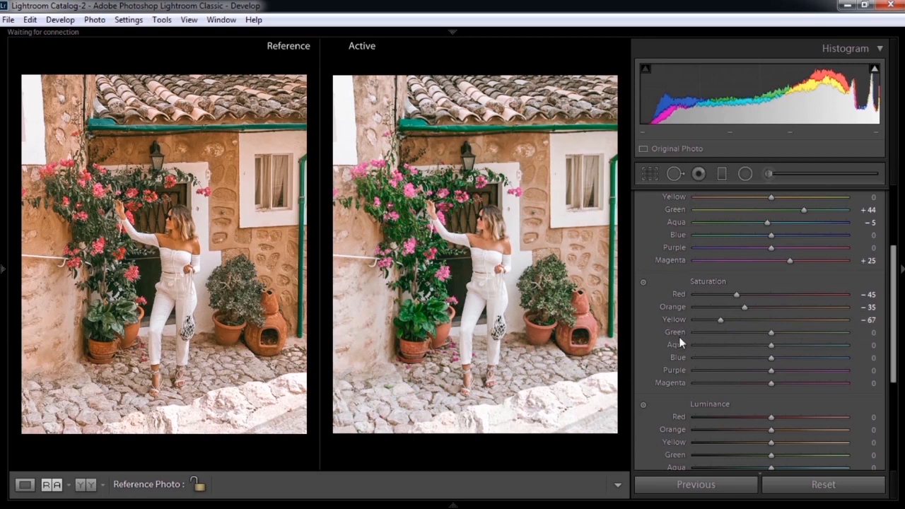
Step: Reduce the HSL saturation of the remaining colors to Green -10, Aqua -29, Blue -44 and Magenta -5
mouse_move(770, 333)
mouse_down()
mouse_move(750, 333)
mouse_move(759, 334)
mouse_up()
drag(762, 333, 762, 333)
drag(772, 350, 754, 346)
drag(747, 345, 748, 347)
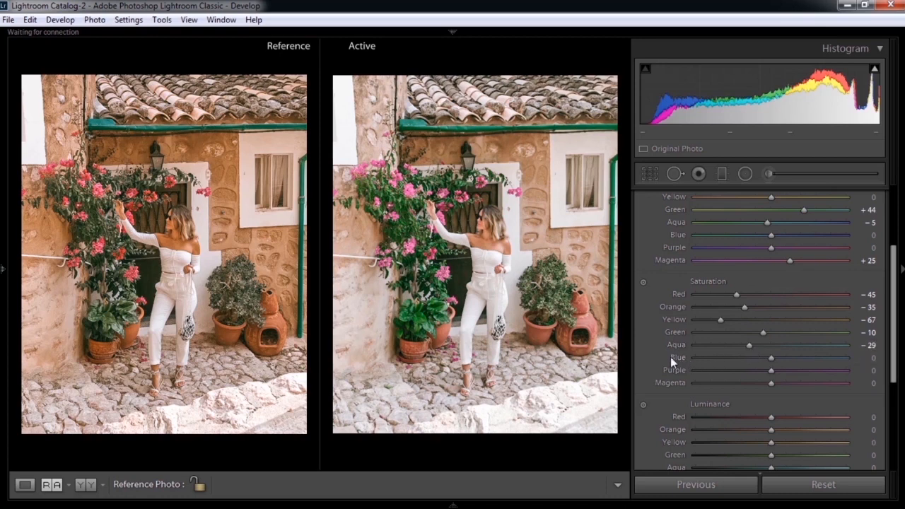
drag(771, 361, 739, 358)
Step: Darken the warm colors by setting the HSL luminance to Red -20, Orange -28 and Yellow -30
scroll(743, 288, down, 3)
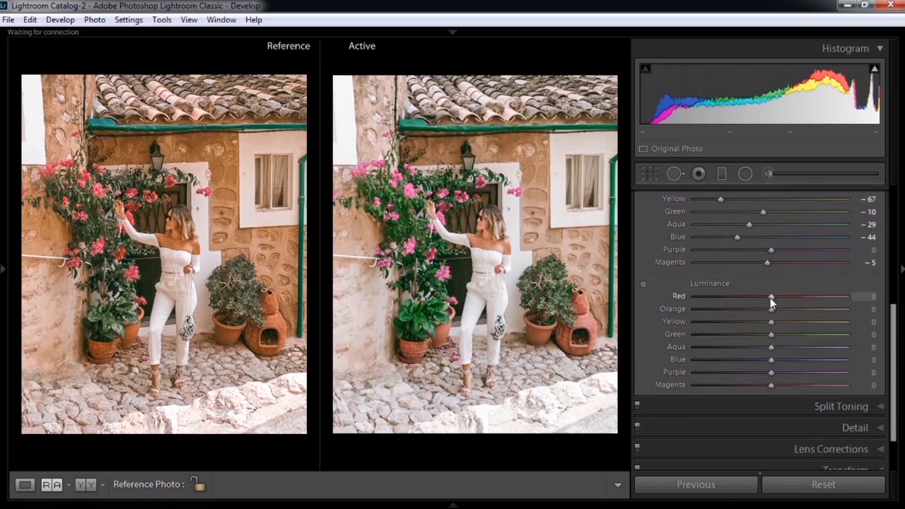
drag(770, 298, 754, 299)
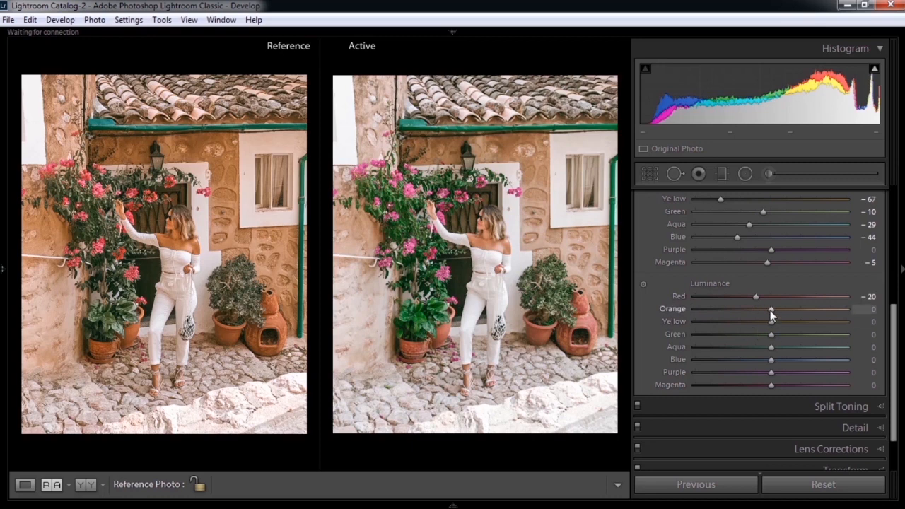
drag(770, 311, 748, 312)
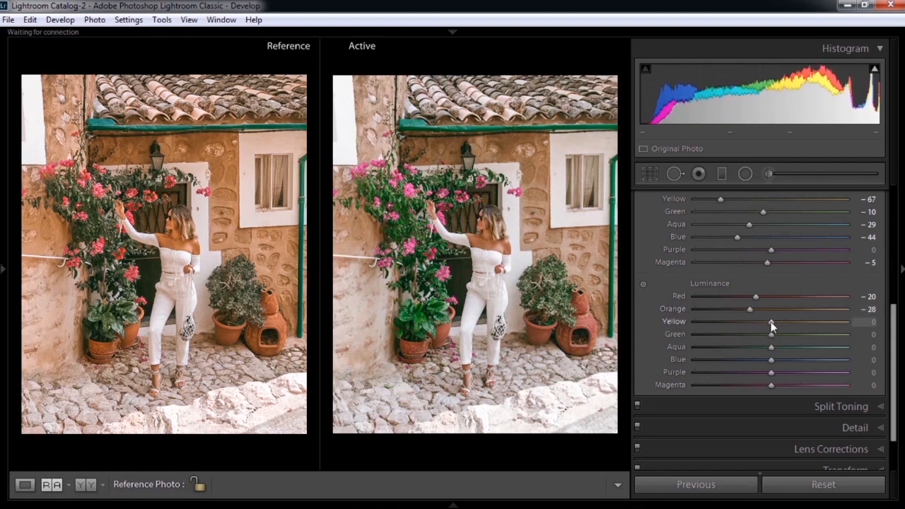
drag(770, 325, 749, 322)
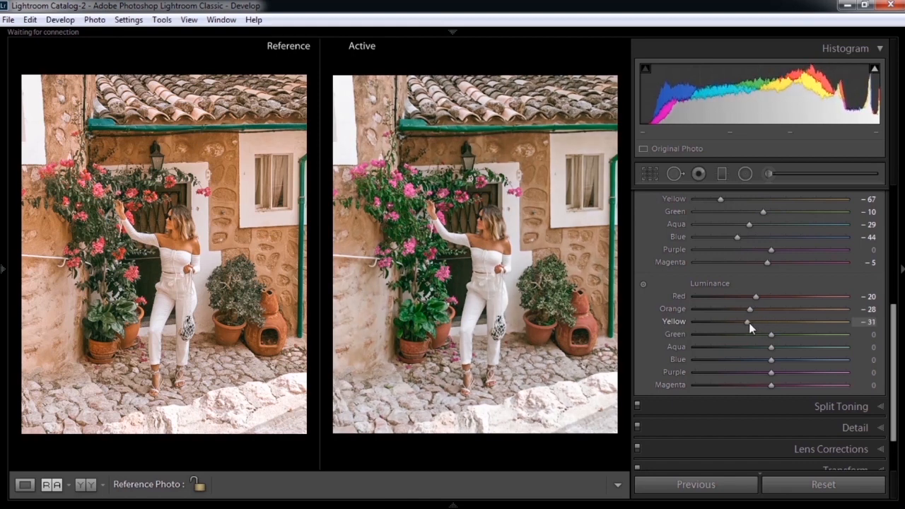
drag(748, 323, 749, 322)
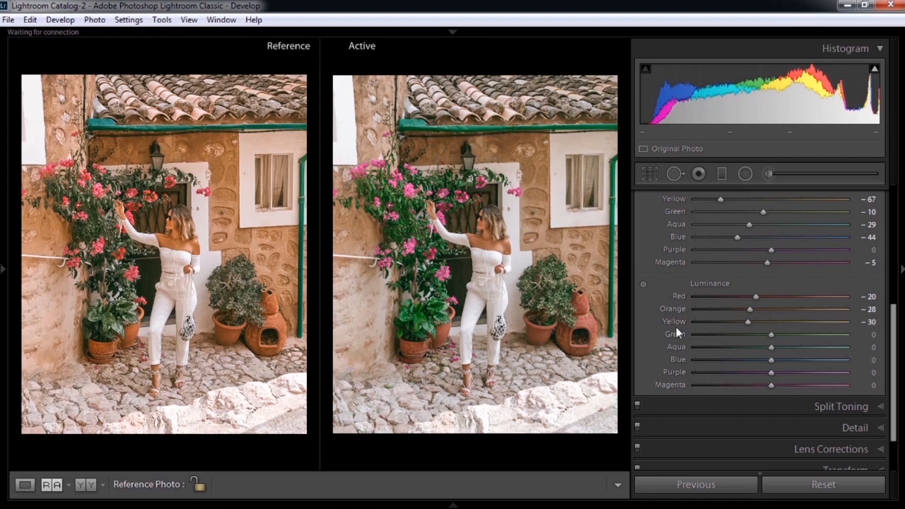
Step: Adjust the remaining HSL luminance values to Green +72, Purple -8 and Magenta -10
drag(772, 335, 827, 335)
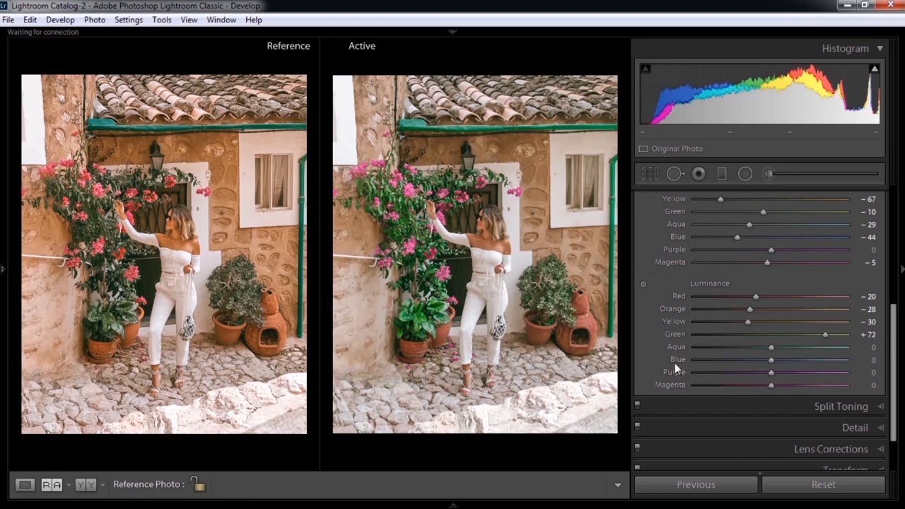
drag(773, 372, 765, 371)
mouse_move(766, 374)
mouse_down()
mouse_move(744, 374)
mouse_move(766, 373)
mouse_up()
drag(771, 385, 761, 385)
Step: Set the split toning saturation of the highlights to 1
scroll(895, 359, down, 1)
scroll(895, 358, down, 1)
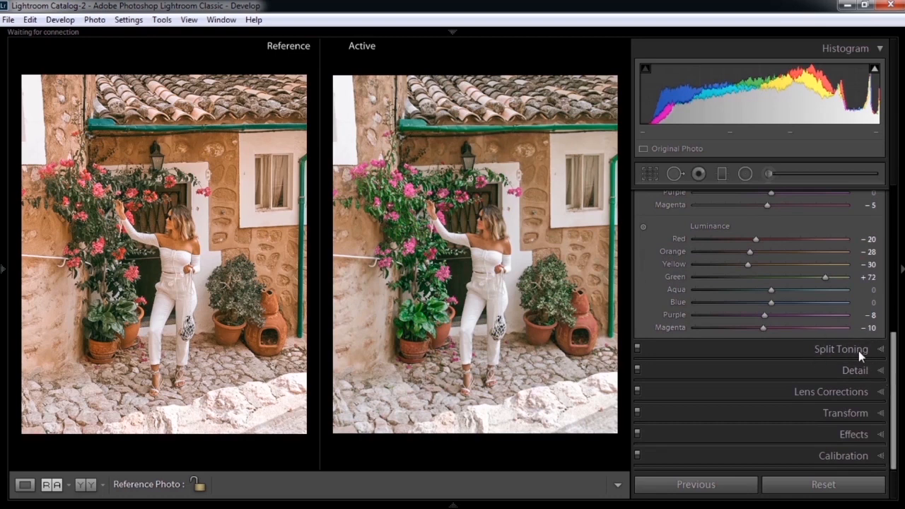
click(882, 350)
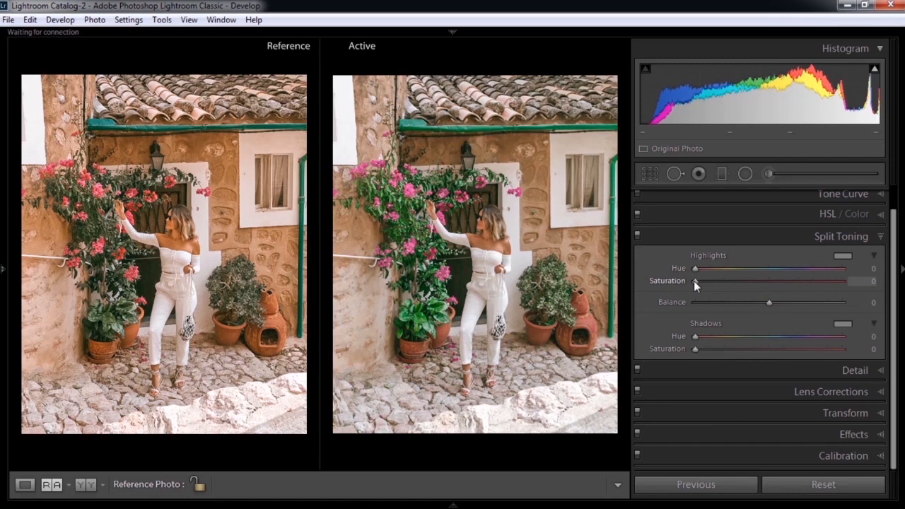
drag(695, 280, 697, 281)
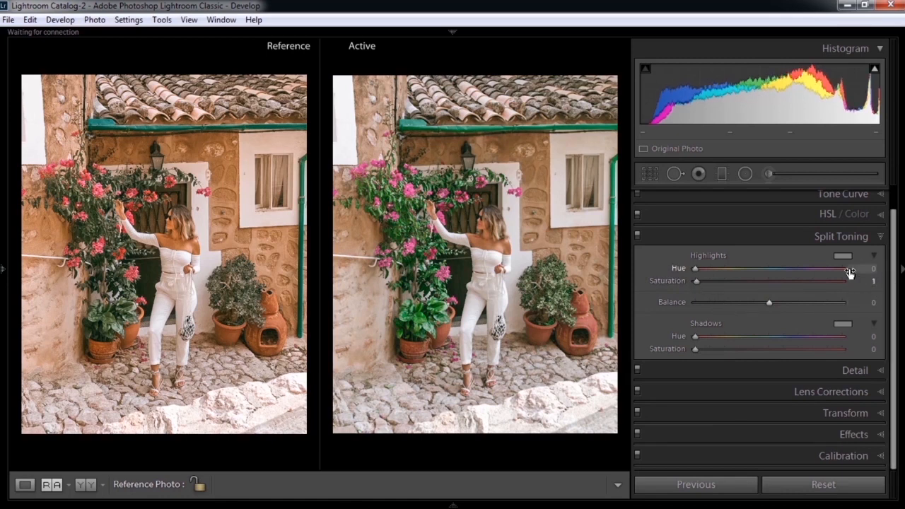
Step: Sharpen the photo with Amount 55, Radius 0.8 and Detail 35, and set the color noise reduction to 25
click(879, 370)
drag(896, 276, 899, 324)
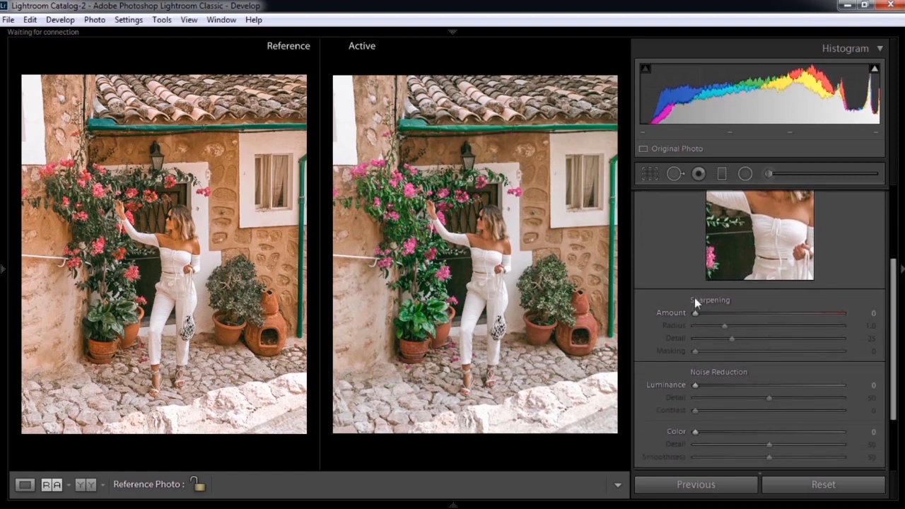
drag(697, 315, 750, 317)
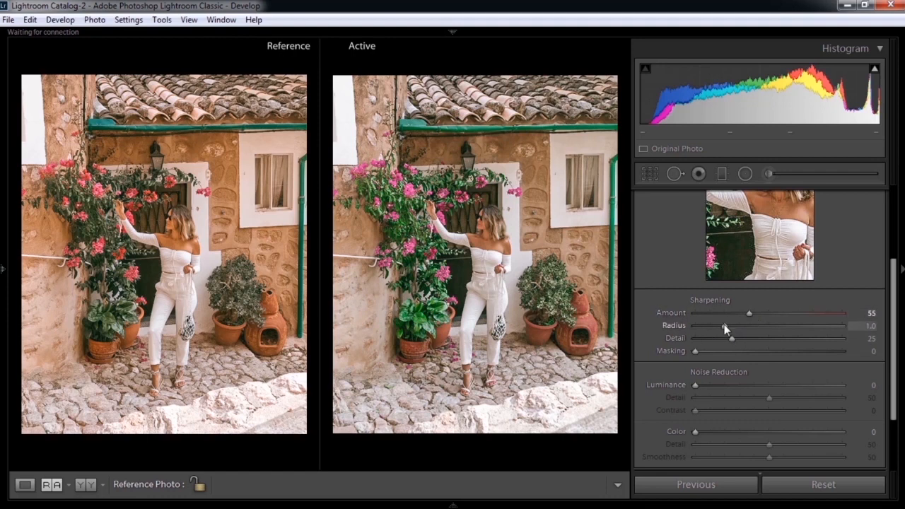
drag(723, 326, 720, 326)
drag(734, 338, 743, 340)
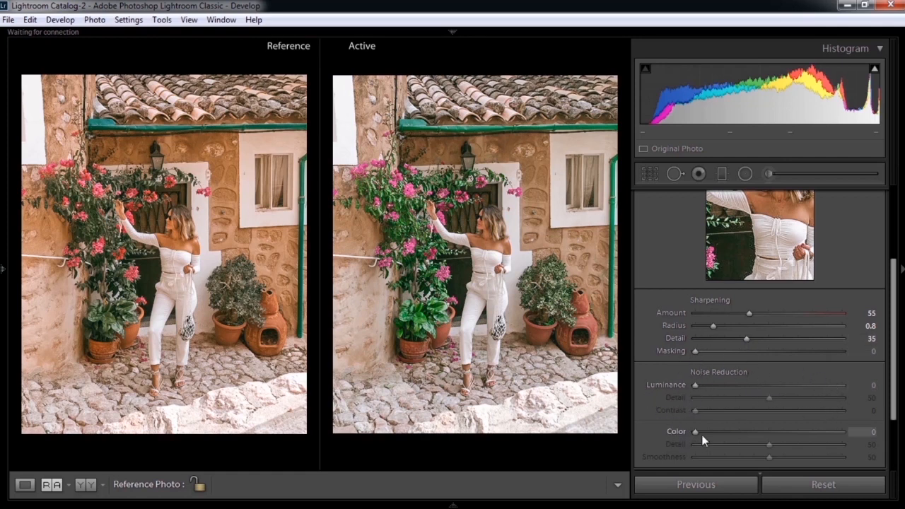
drag(695, 432, 726, 437)
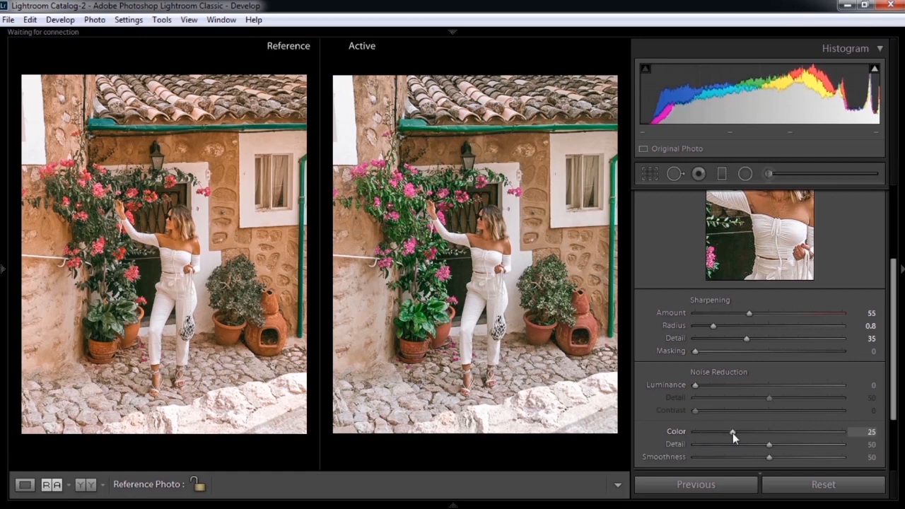
Step: Add film grain to the photo with an Amount of 15
drag(894, 314, 898, 444)
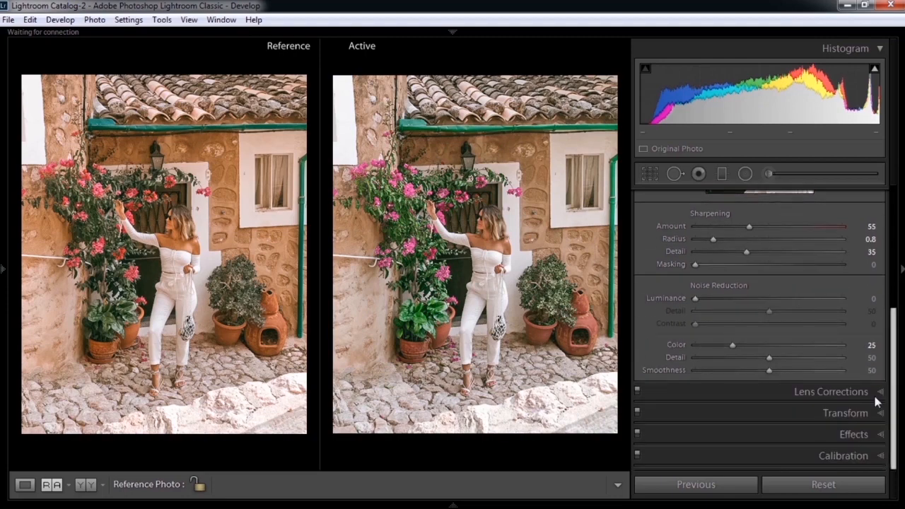
click(876, 394)
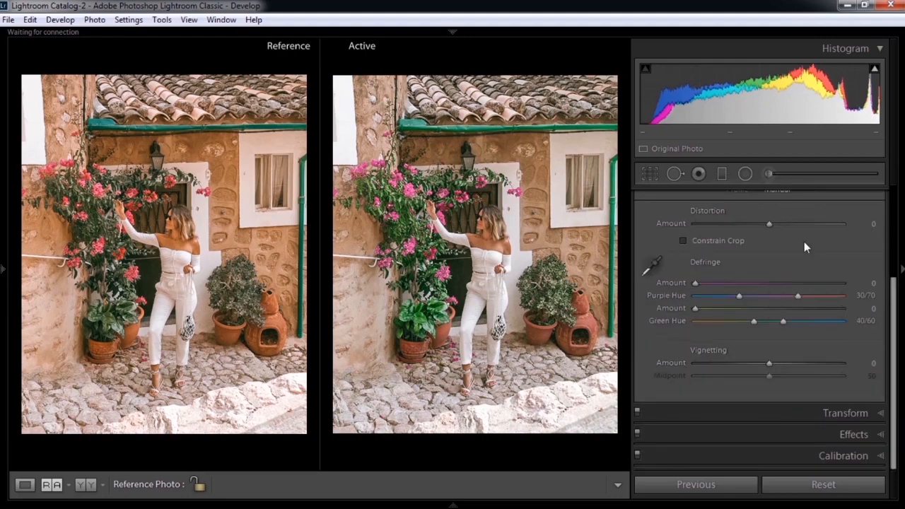
click(881, 413)
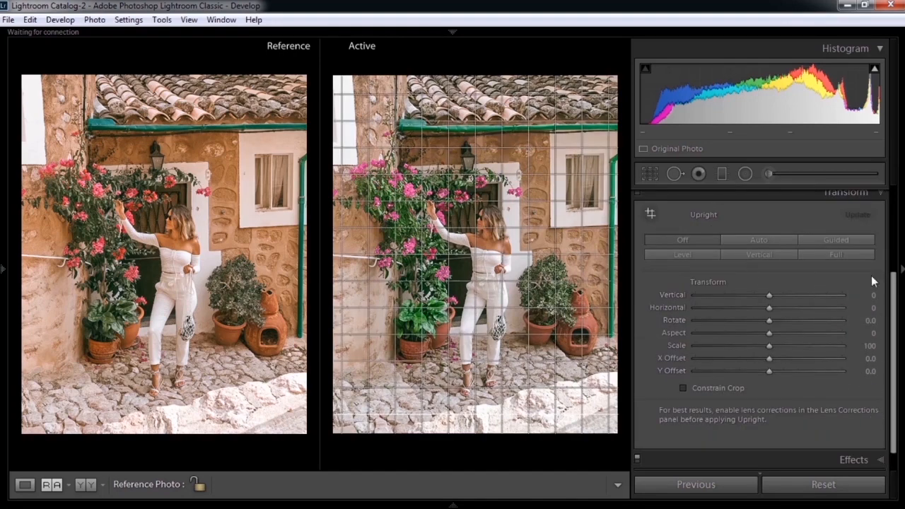
click(881, 461)
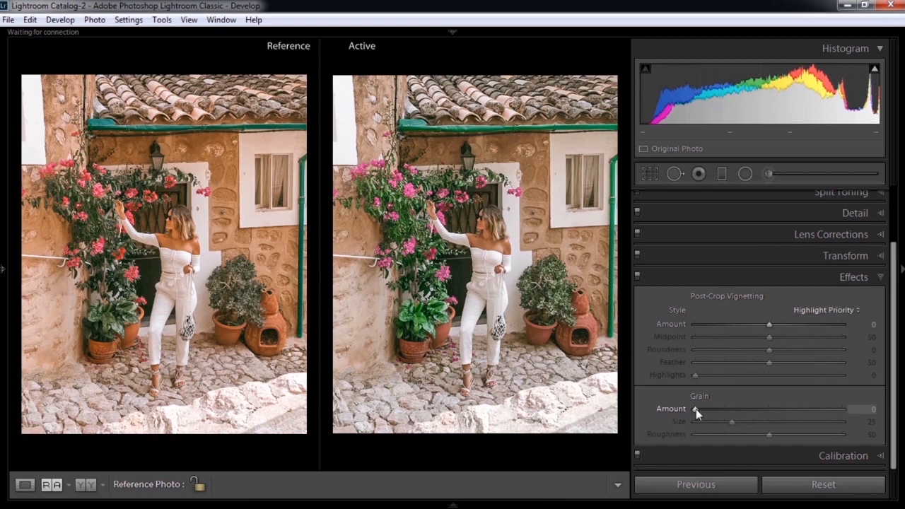
drag(696, 409, 716, 409)
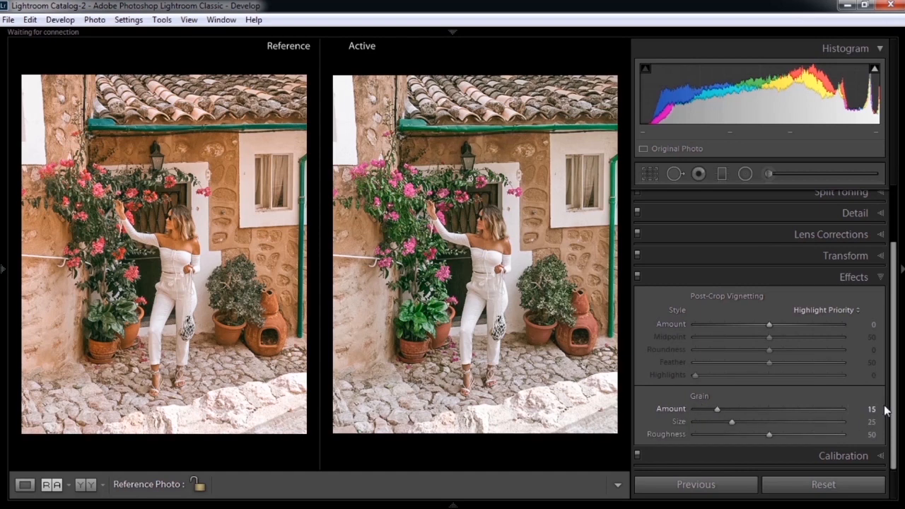
Step: Calibrate the Red Primary to Hue +69 and Saturation -5, and the Green Primary to Hue +45 and Saturation -20
click(883, 457)
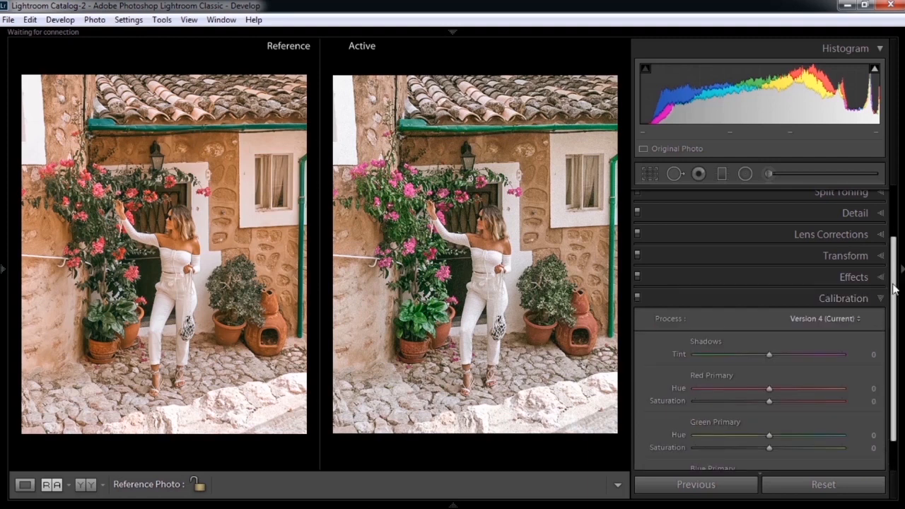
drag(894, 280, 897, 329)
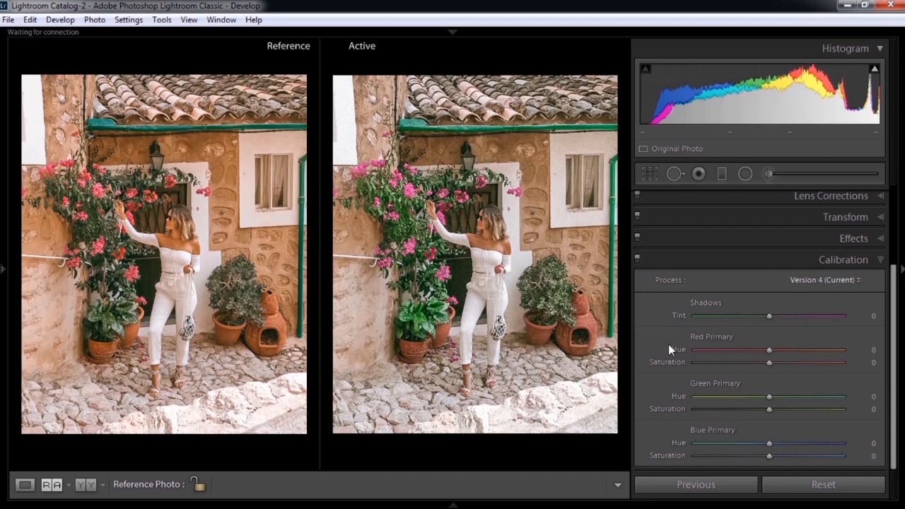
drag(769, 352, 820, 350)
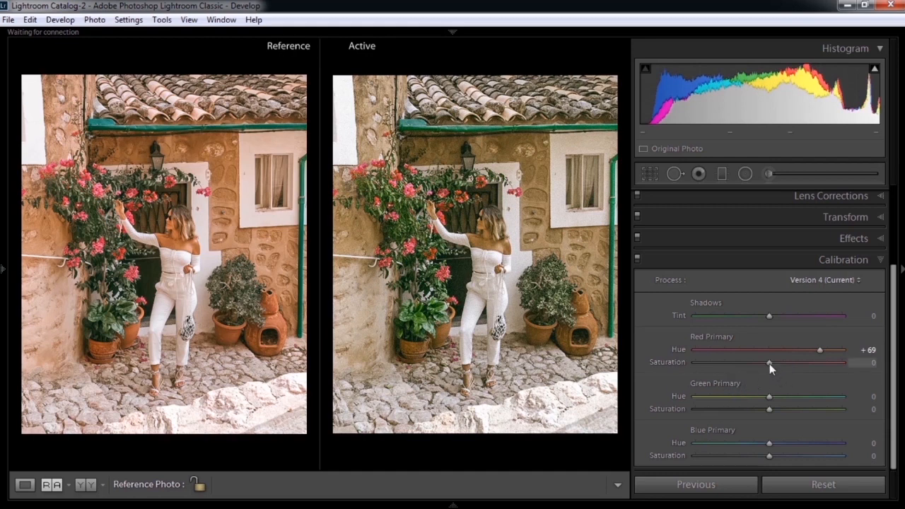
drag(769, 362, 767, 367)
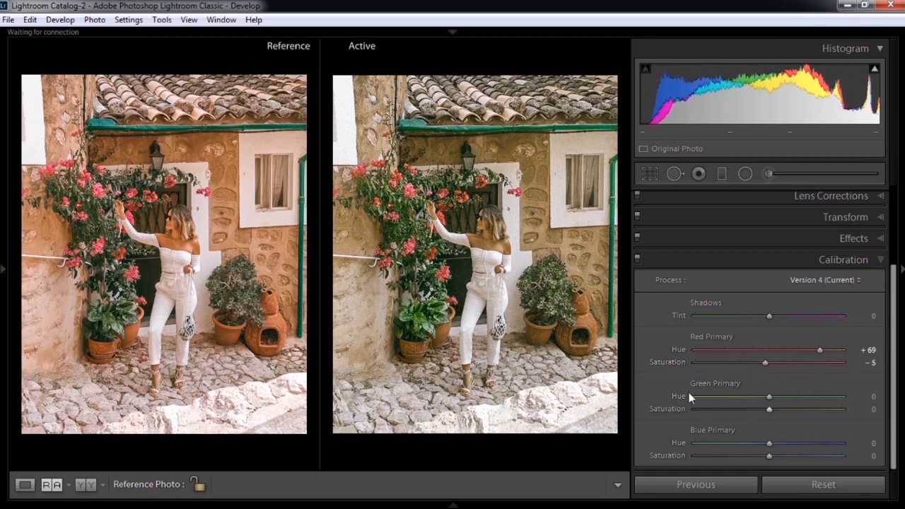
drag(769, 398, 804, 399)
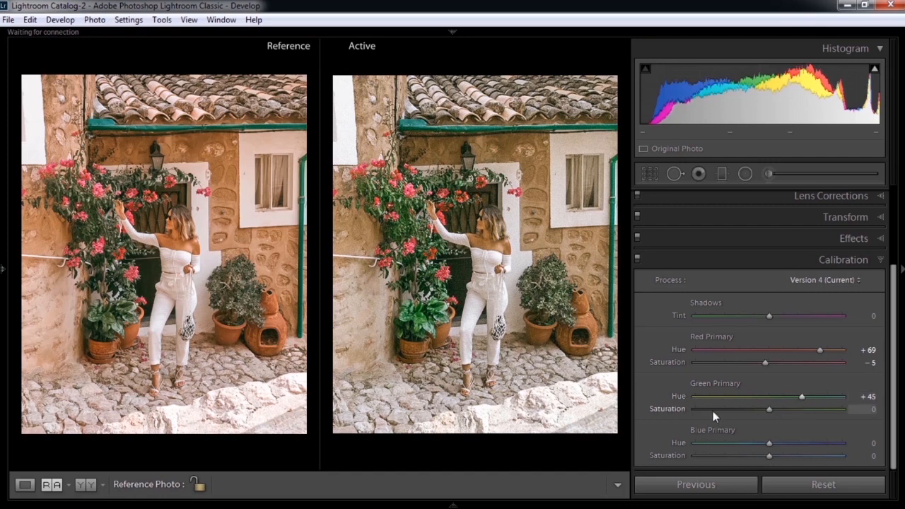
drag(770, 410, 755, 410)
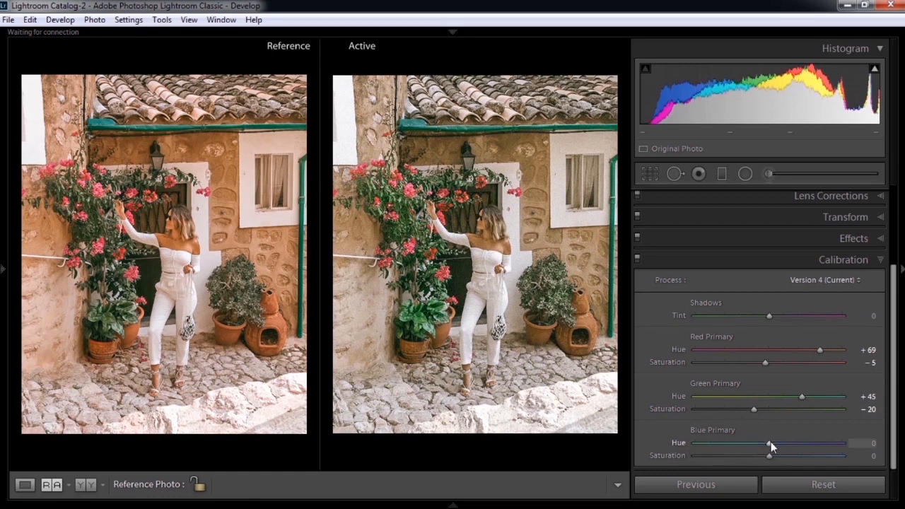
Step: Calibrate the Blue Primary to Hue -44 and Saturation +31, and compare the edited photo with its unedited version
drag(770, 444, 737, 443)
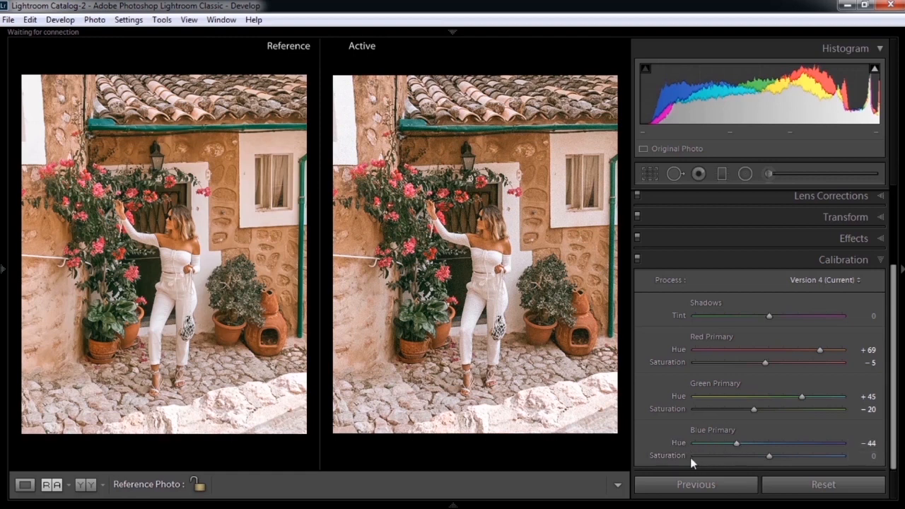
drag(769, 456, 792, 456)
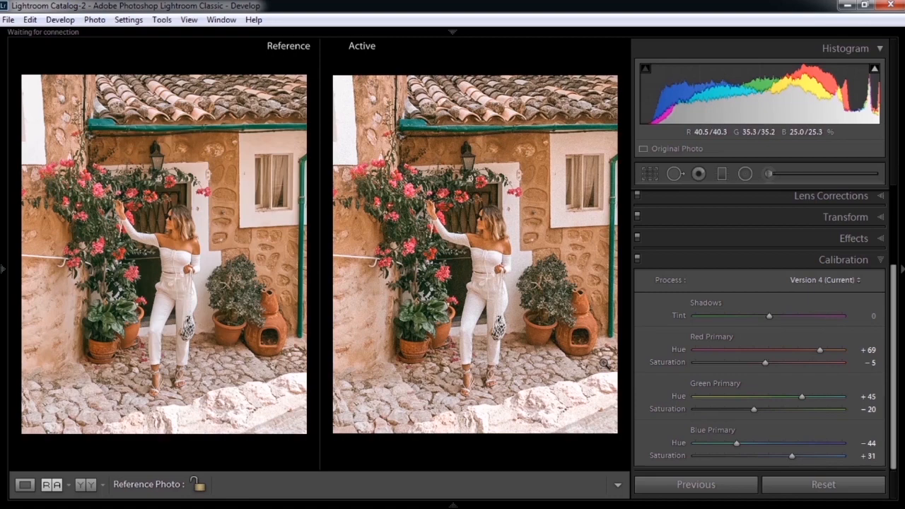
key(backslash)
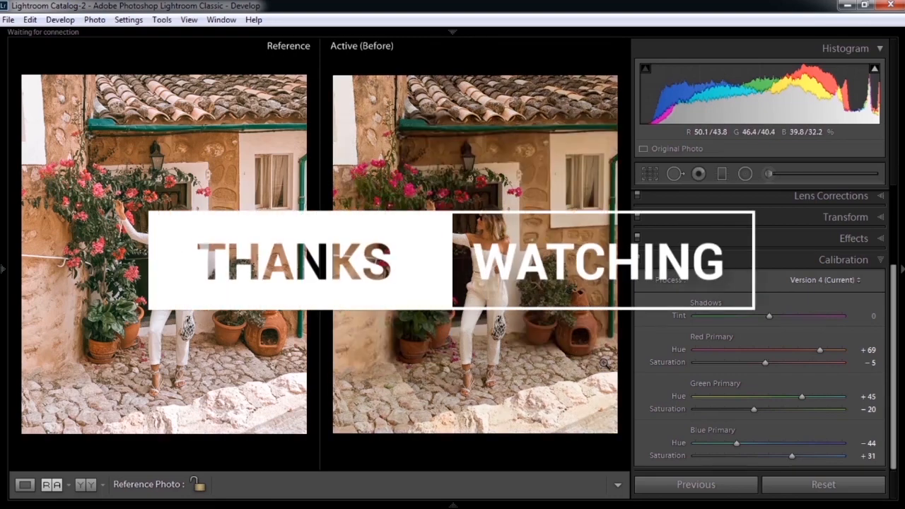
key(backslash)
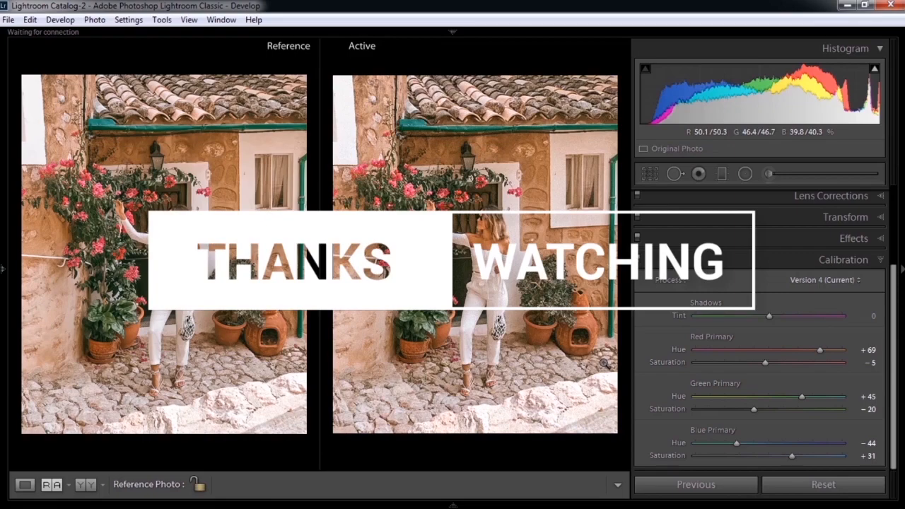